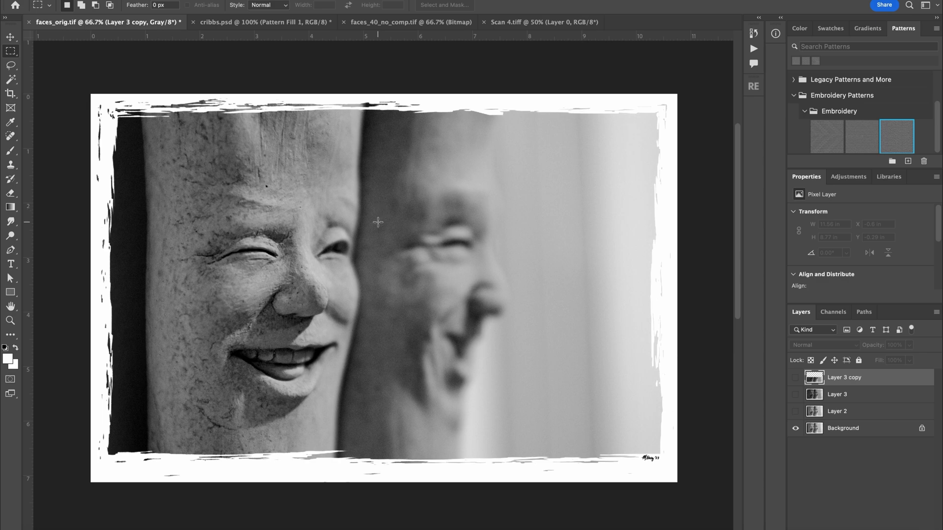
Step: Toggle the visibility of Layer 2 to compare its halftone version with the original Background image
{"action": "left_click", "coordinate": [795, 412]}
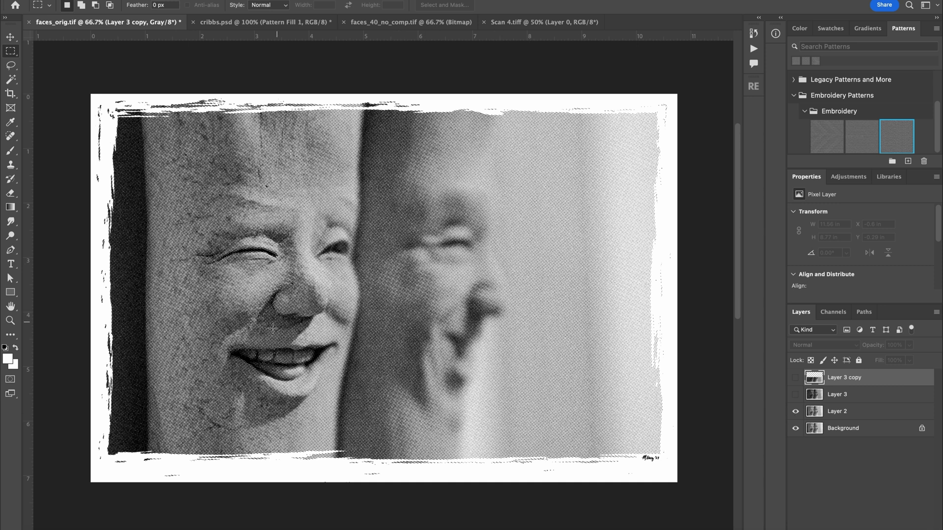
{"action": "left_click", "coordinate": [796, 413]}
{"action": "left_click", "coordinate": [796, 413]}
{"action": "left_click", "coordinate": [795, 415]}
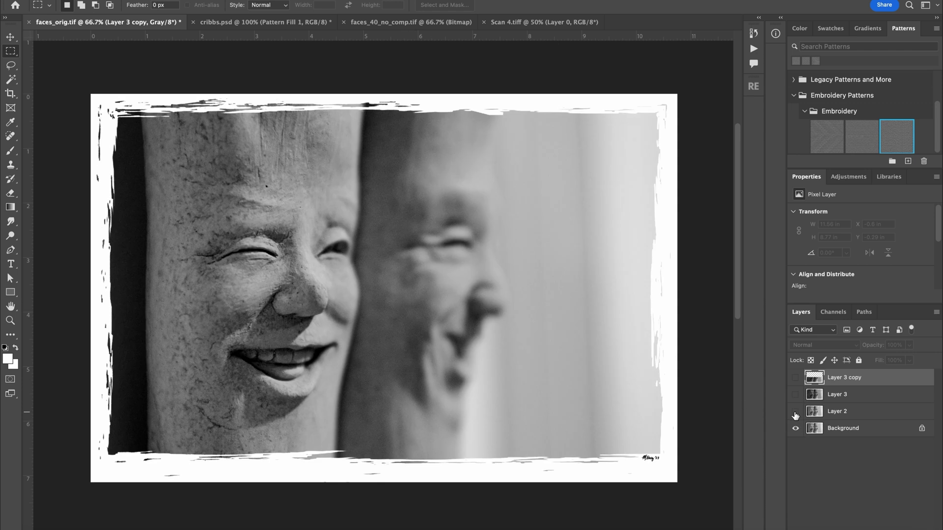
{"action": "left_click", "coordinate": [796, 415]}
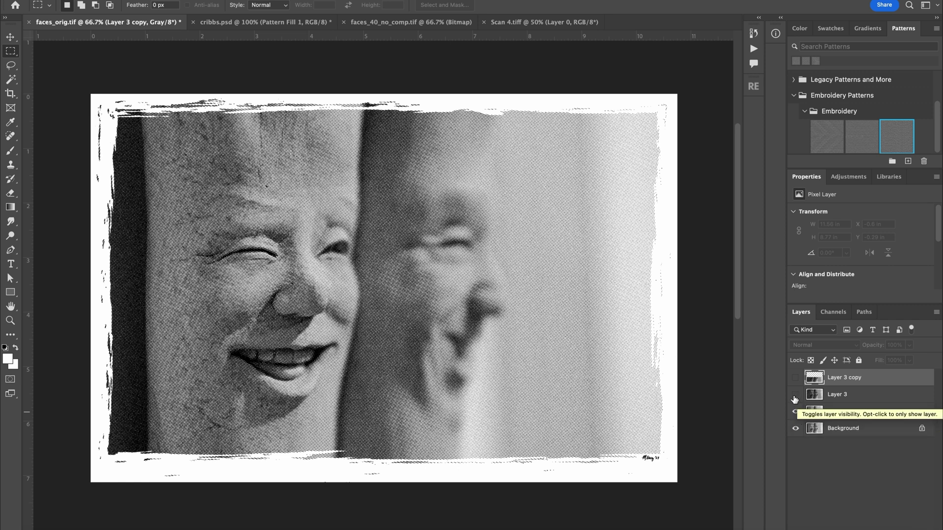
Step: Compare Layer 3 and the half-height Layer 3 copy against the Layer 2 halftone by switching their visibility
{"action": "left_click", "coordinate": [795, 397]}
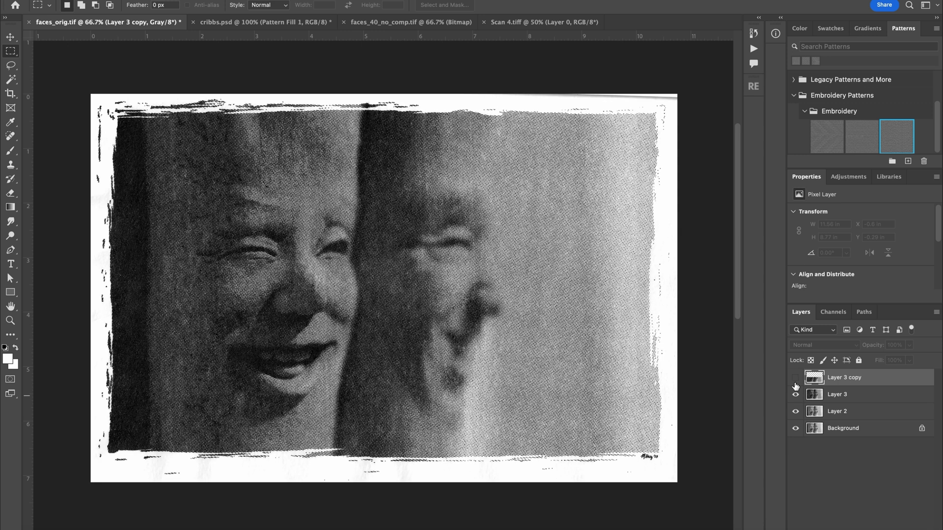
{"action": "left_click", "coordinate": [796, 379]}
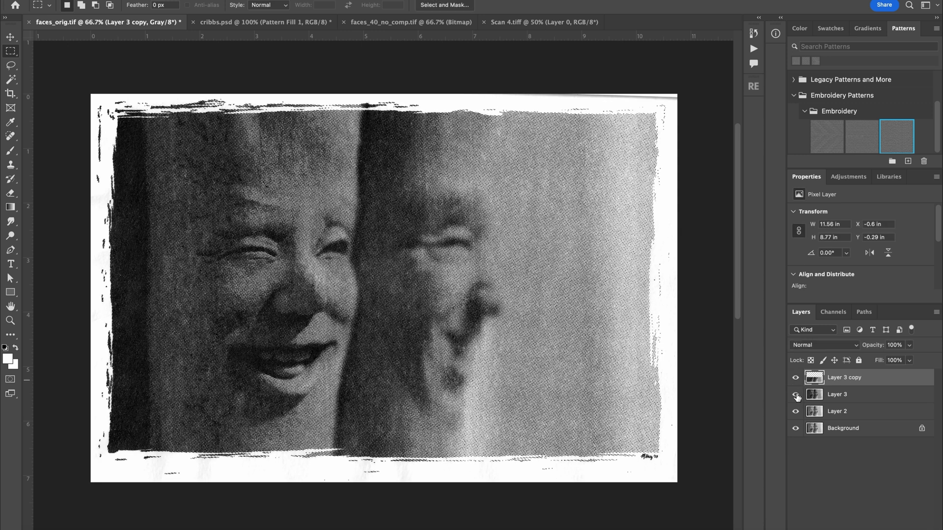
{"action": "left_click", "coordinate": [796, 396]}
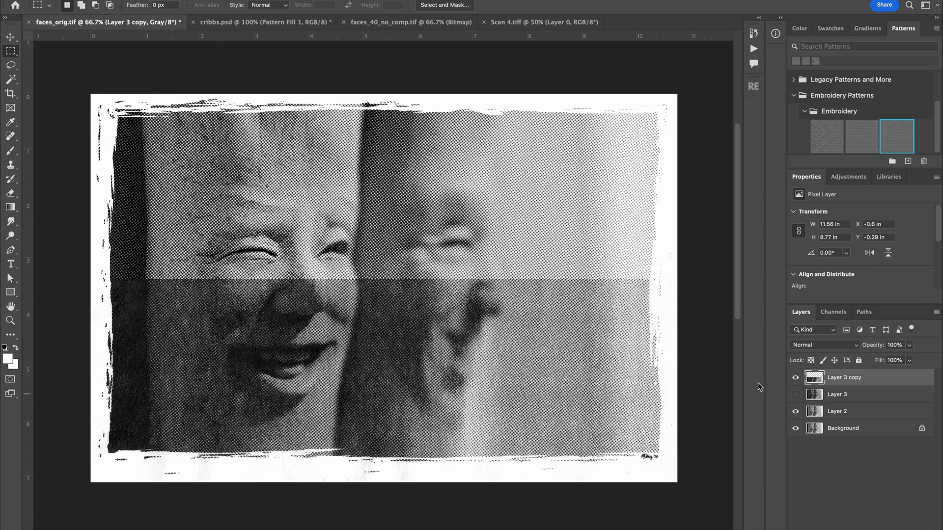
{"action": "left_click", "coordinate": [796, 377]}
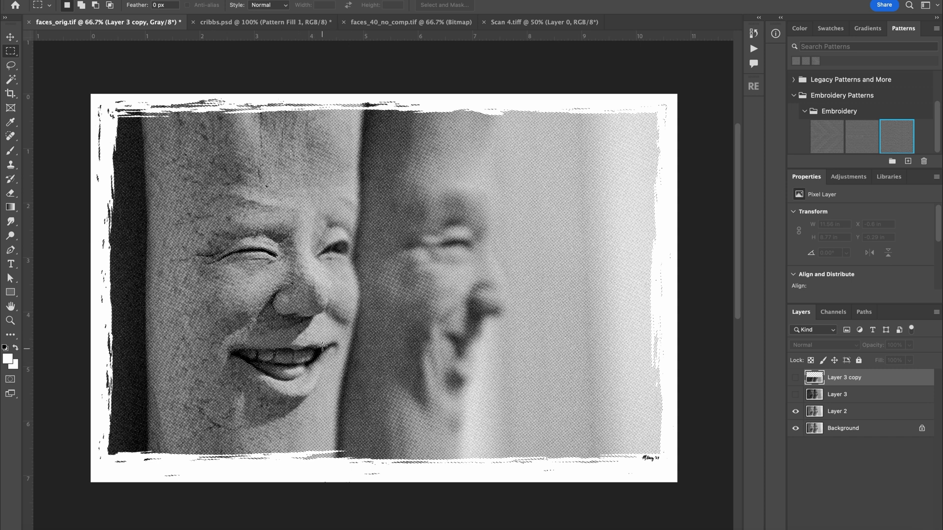
Step: Toggle Layer 3 against the Layer 2 halftone, and hide Layer 2 so only the Background image shows
{"action": "left_click", "coordinate": [794, 395]}
{"action": "left_click", "coordinate": [795, 395]}
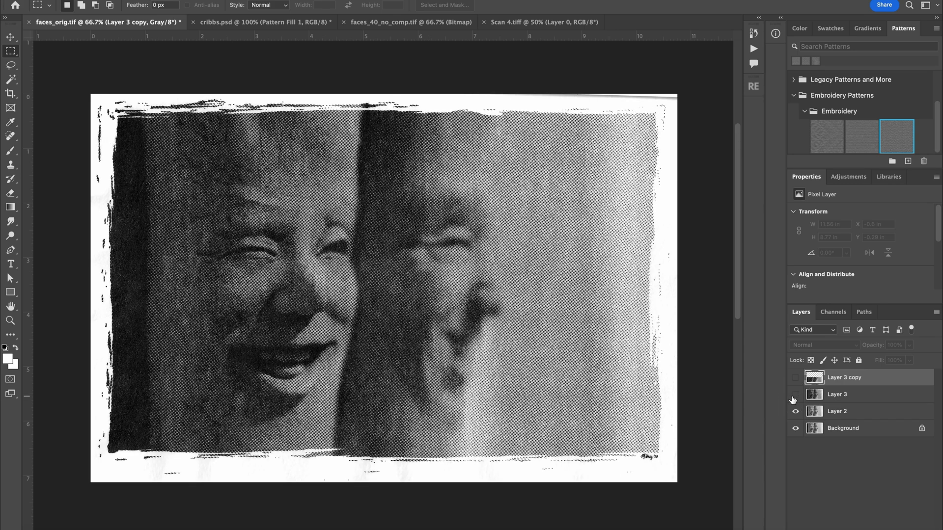
{"action": "left_click", "coordinate": [794, 396]}
{"action": "left_click", "coordinate": [794, 396]}
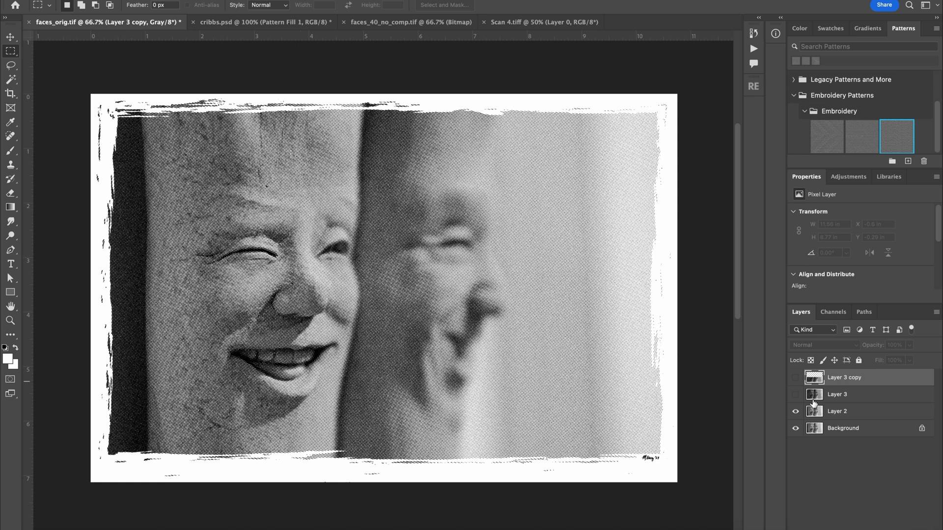
{"action": "left_click", "coordinate": [796, 412]}
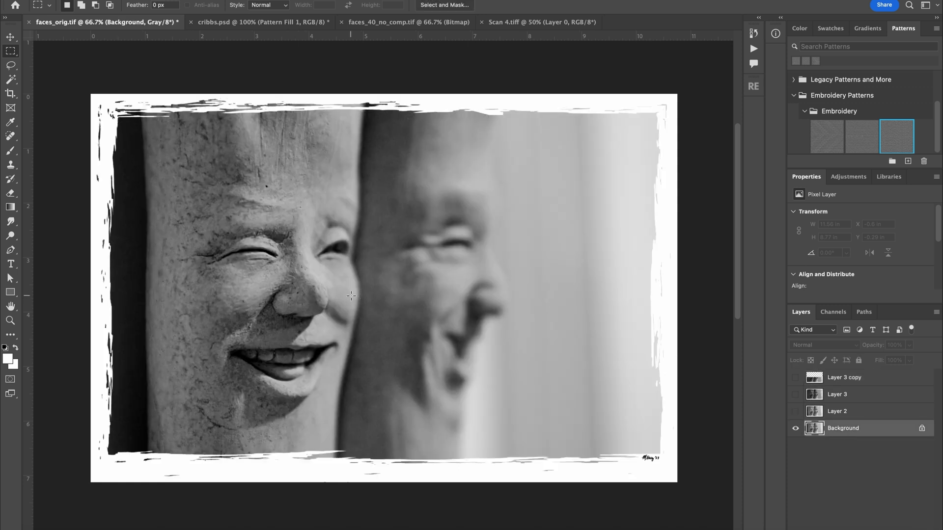
Step: Examine the Background layer's histogram in Levels and close it without applying any adjustment
{"action": "key", "text": "ctrl+l"}
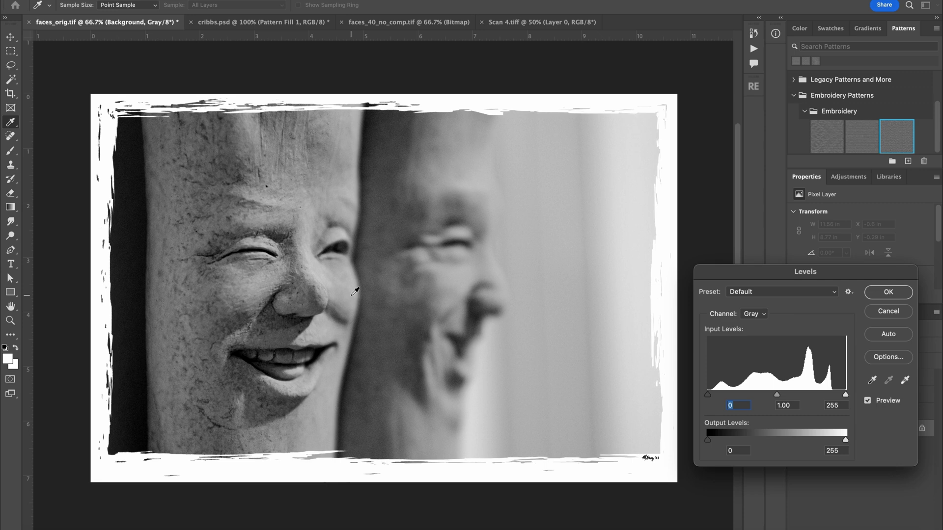
{"action": "left_click_drag", "start_coordinate": [779, 275], "coordinate": [446, 150]}
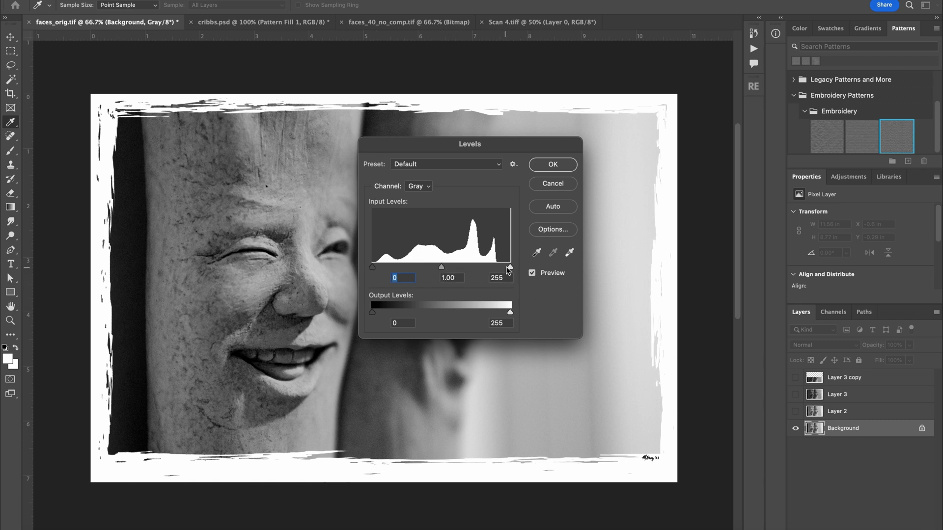
{"action": "left_click", "coordinate": [554, 184]}
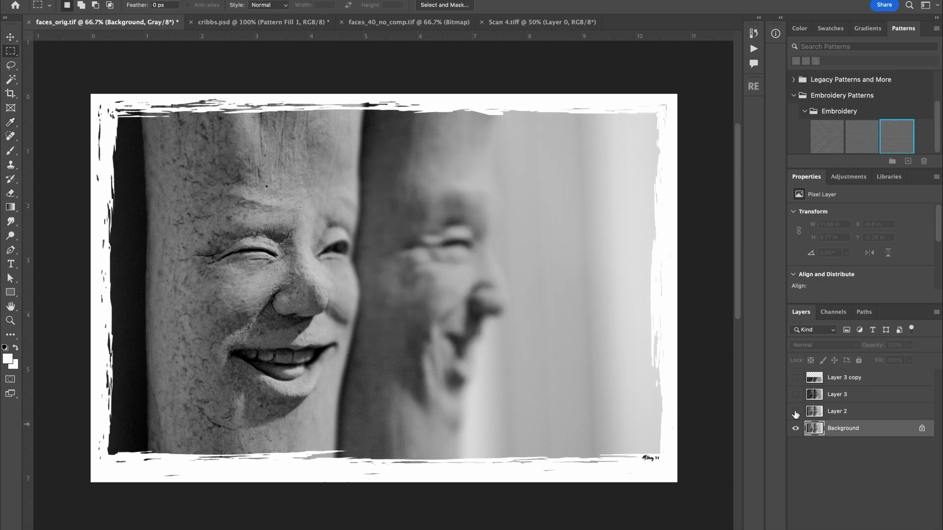
Step: Show Layer 2 with Layer 3 copy and examine the halftone dots closely along the boundary between them
{"action": "left_click", "coordinate": [796, 413]}
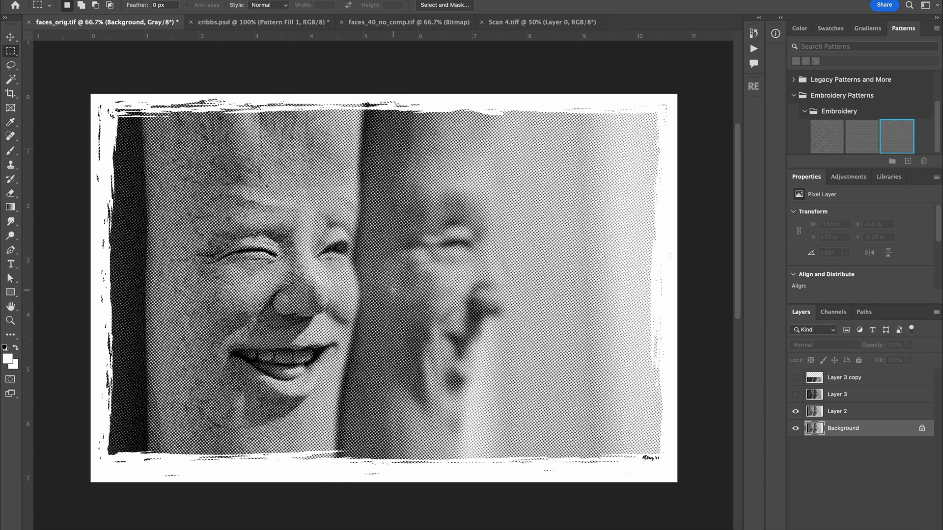
{"action": "left_click", "coordinate": [796, 377]}
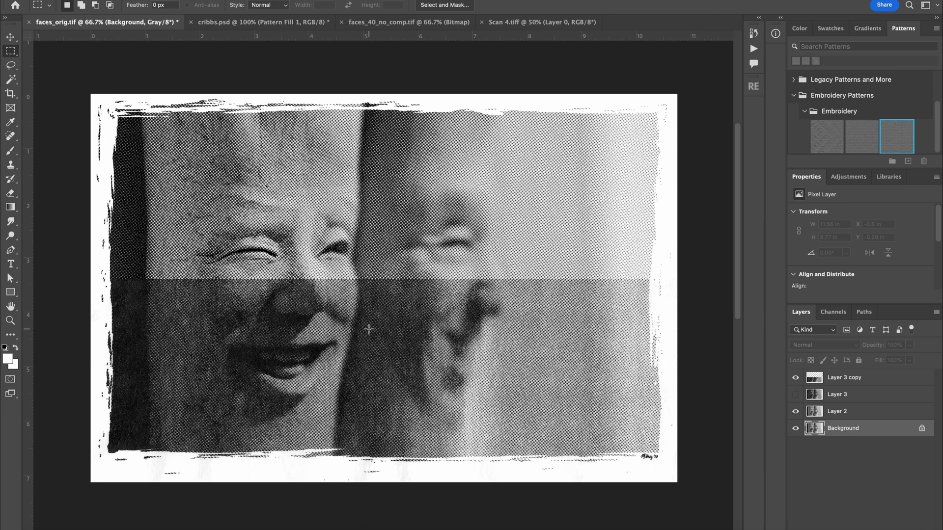
{"action": "key", "text": "z"}
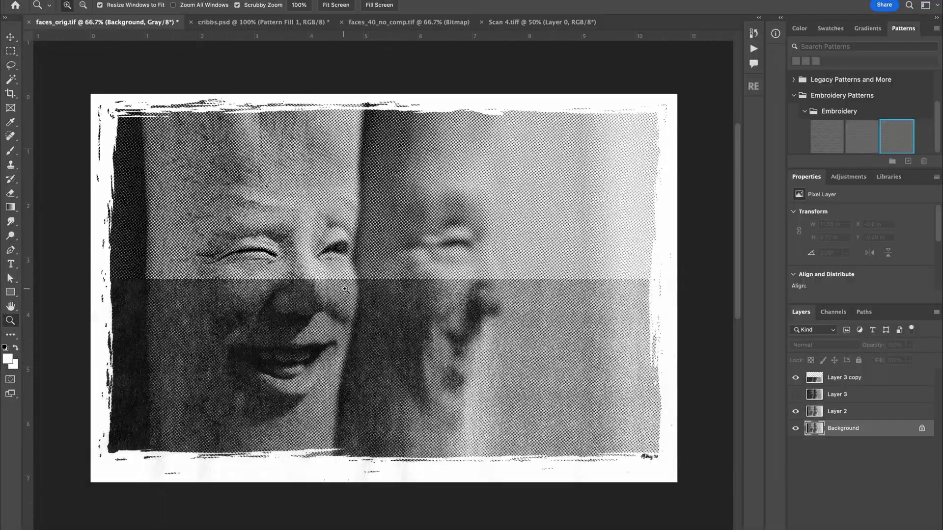
{"action": "left_click_drag", "start_coordinate": [345, 289], "coordinate": [416, 301]}
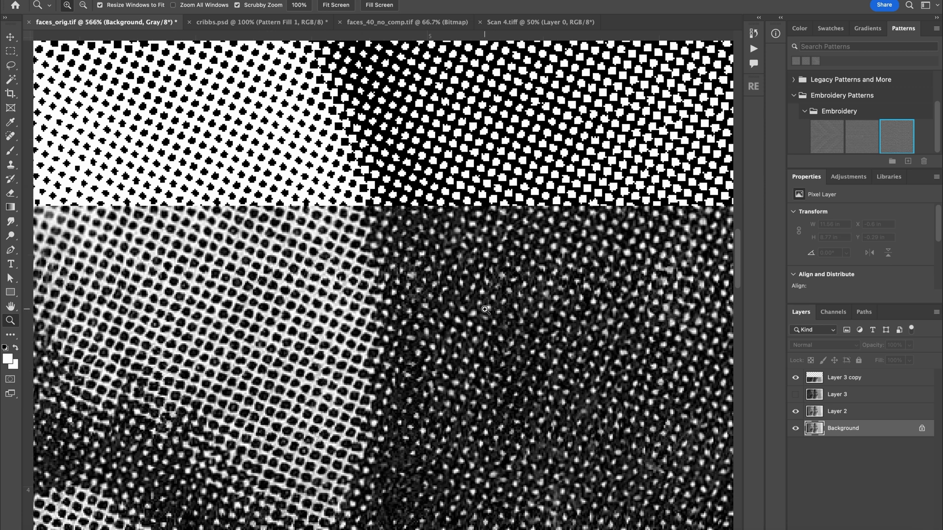
{"action": "left_click_drag", "start_coordinate": [485, 310], "coordinate": [427, 319]}
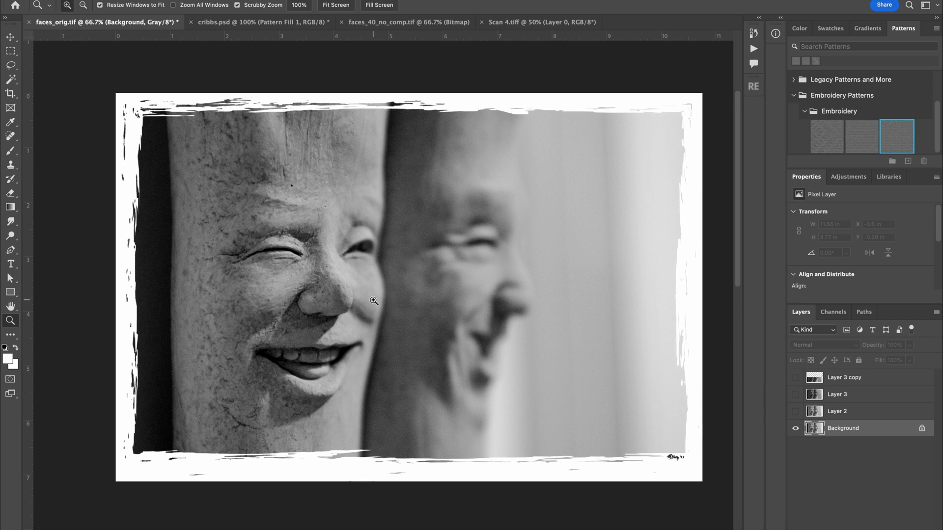
Step: Start a Curves adjustment on the Background layer and add a shadow point at input 80, output 60
{"action": "key", "text": "super+m"}
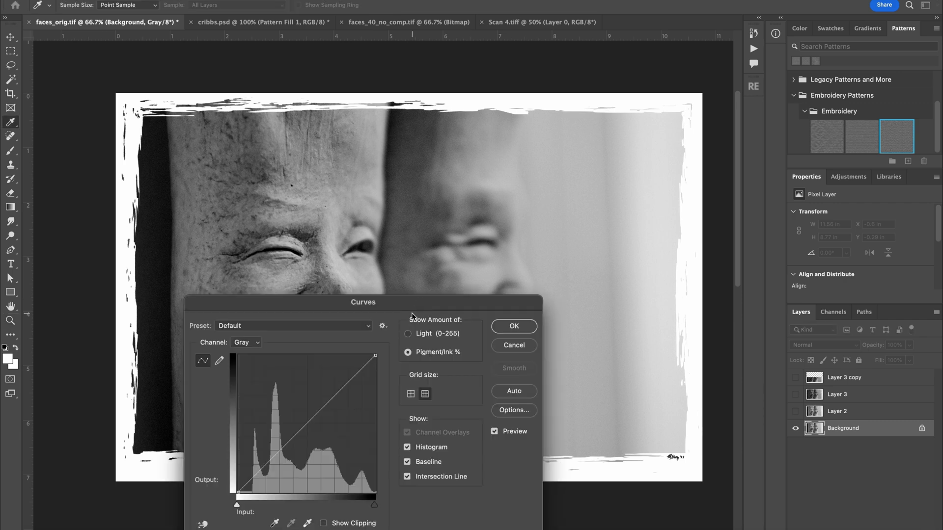
{"action": "left_click_drag", "start_coordinate": [391, 305], "coordinate": [424, 152]}
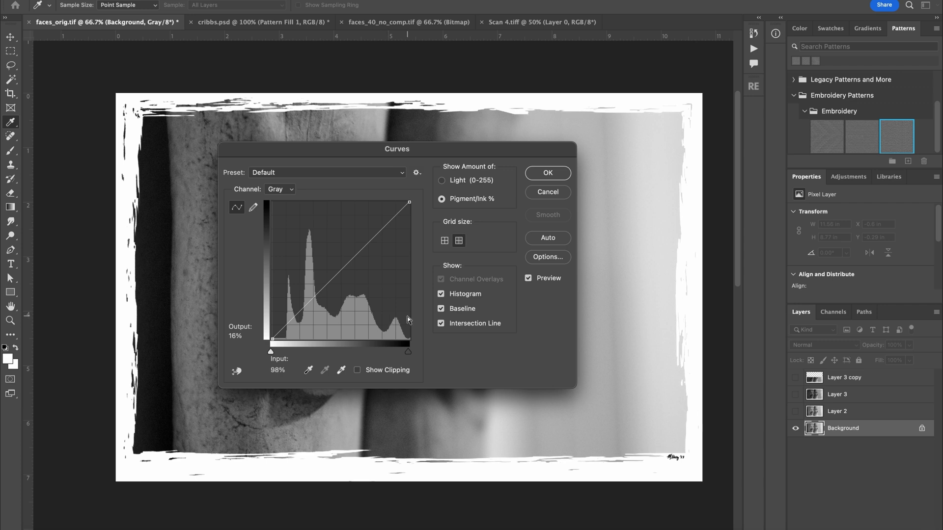
{"action": "left_click", "coordinate": [382, 229]}
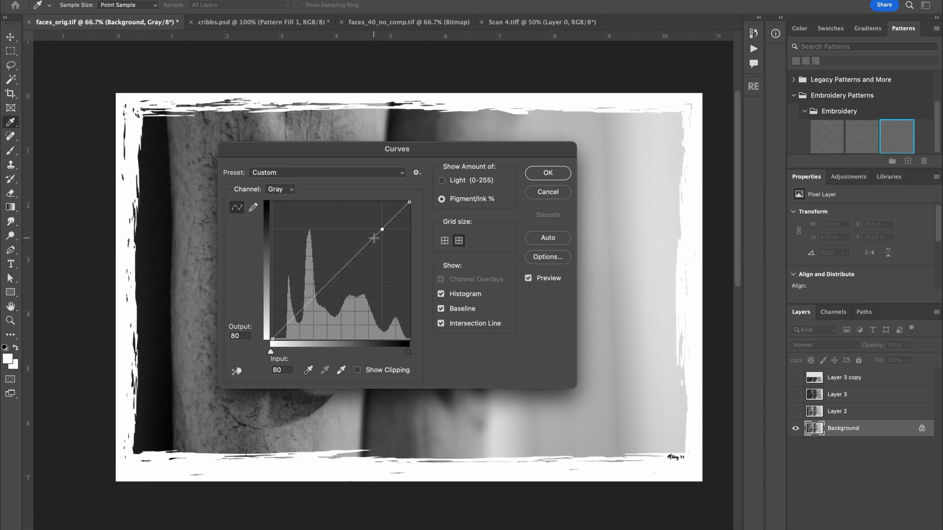
{"action": "left_click_drag", "start_coordinate": [381, 229], "coordinate": [377, 239]}
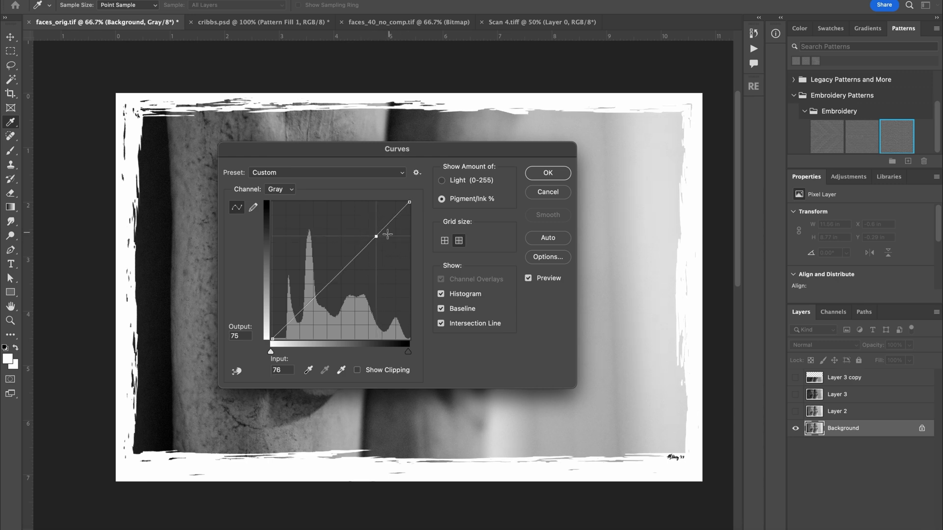
{"action": "double_click", "coordinate": [276, 370]}
{"action": "type", "text": "80"}
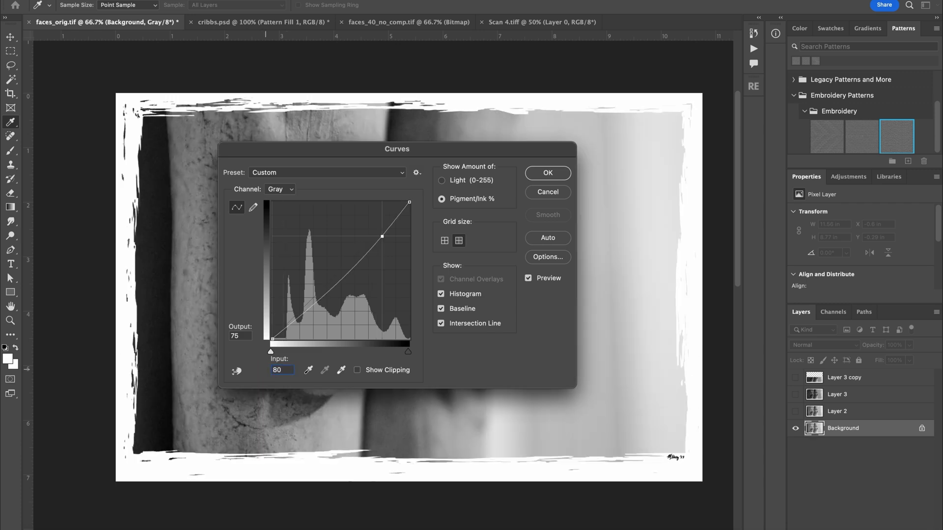
{"action": "double_click", "coordinate": [239, 335]}
{"action": "type", "text": "60"}
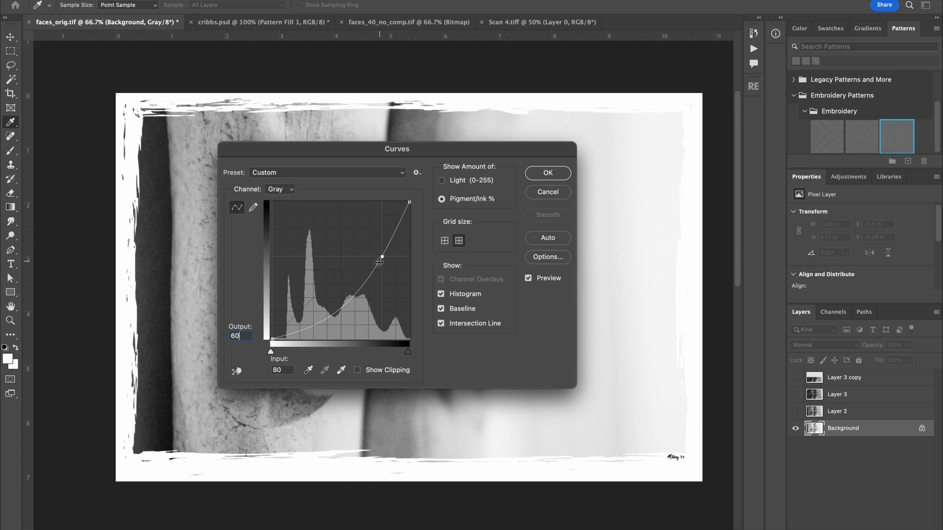
Step: Add a highlight curve point at input 9, output 9 and a midtone point at input 50, output 25
{"action": "left_click", "coordinate": [346, 305]}
{"action": "left_click", "coordinate": [283, 336]}
{"action": "type", "text": "9"}
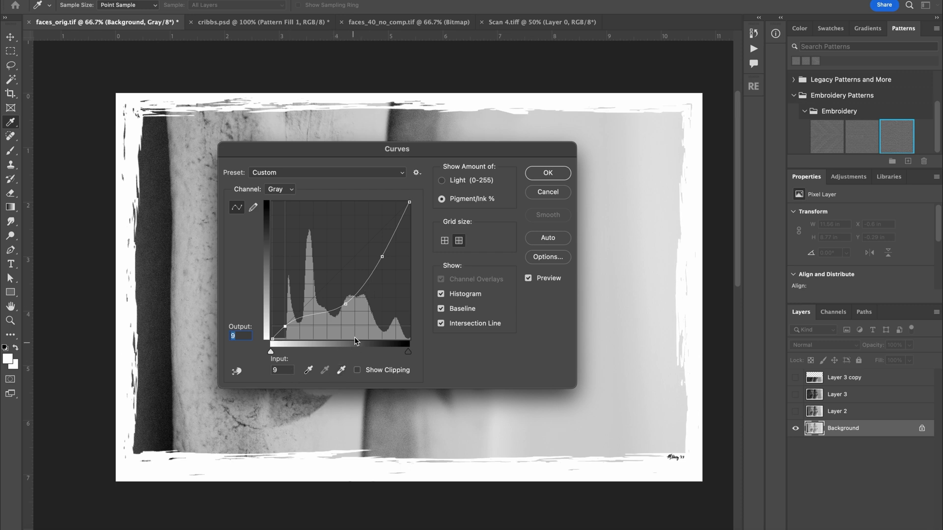
{"action": "left_click", "coordinate": [346, 305]}
{"action": "double_click", "coordinate": [277, 370]}
{"action": "type", "text": "50"}
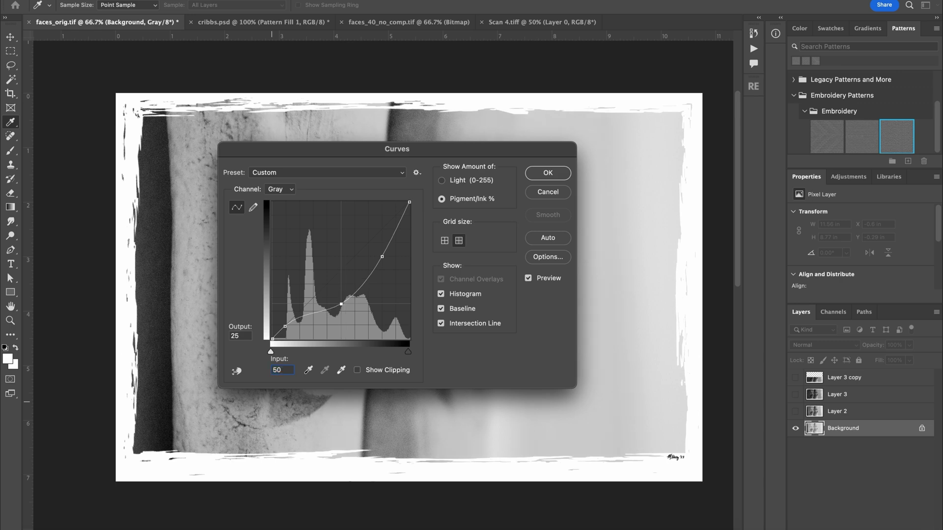
{"action": "double_click", "coordinate": [244, 336]}
Step: Add a deep-shadow curve point at input 90, output 70 and another point at input 69, output 43
{"action": "left_click", "coordinate": [397, 229]}
{"action": "left_click_drag", "start_coordinate": [397, 229], "coordinate": [401, 228]}
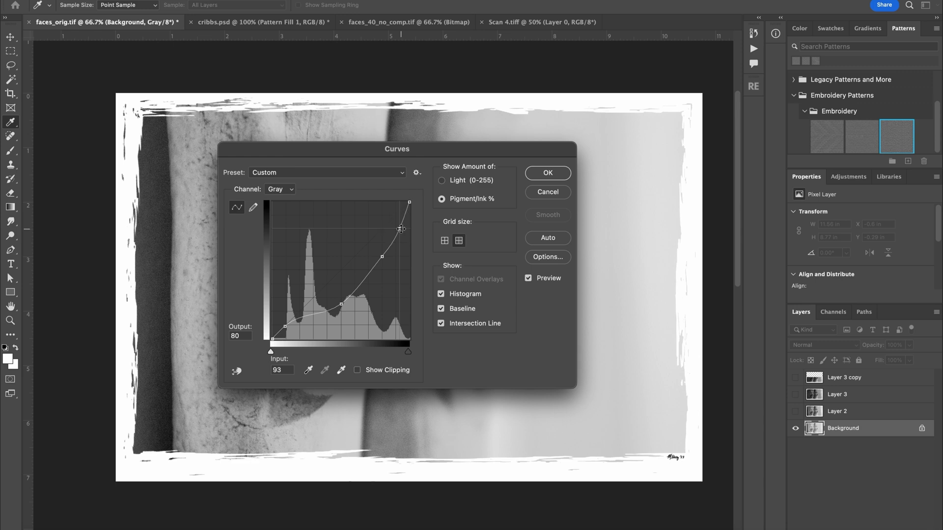
{"action": "left_click_drag", "start_coordinate": [288, 372], "coordinate": [268, 373]}
{"action": "type", "text": "90"}
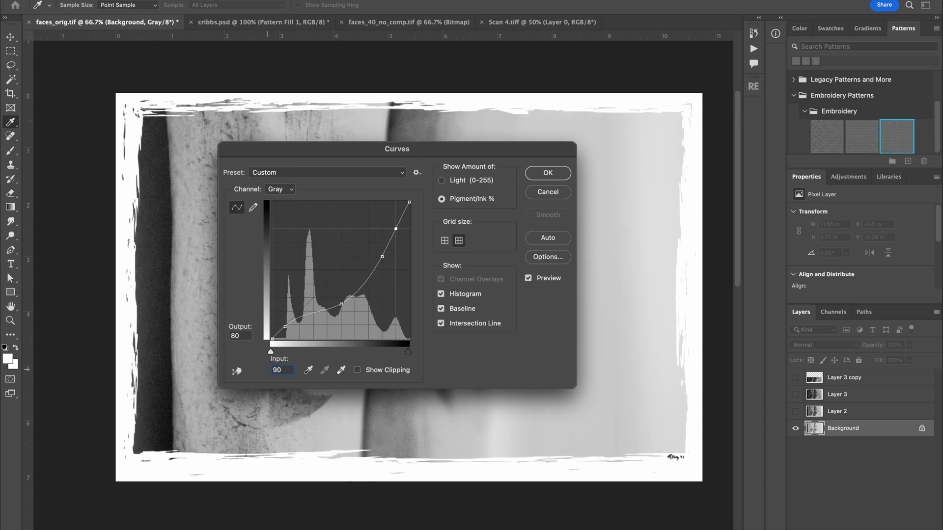
{"action": "left_click_drag", "start_coordinate": [248, 337], "coordinate": [207, 331]}
{"action": "type", "text": "75"}
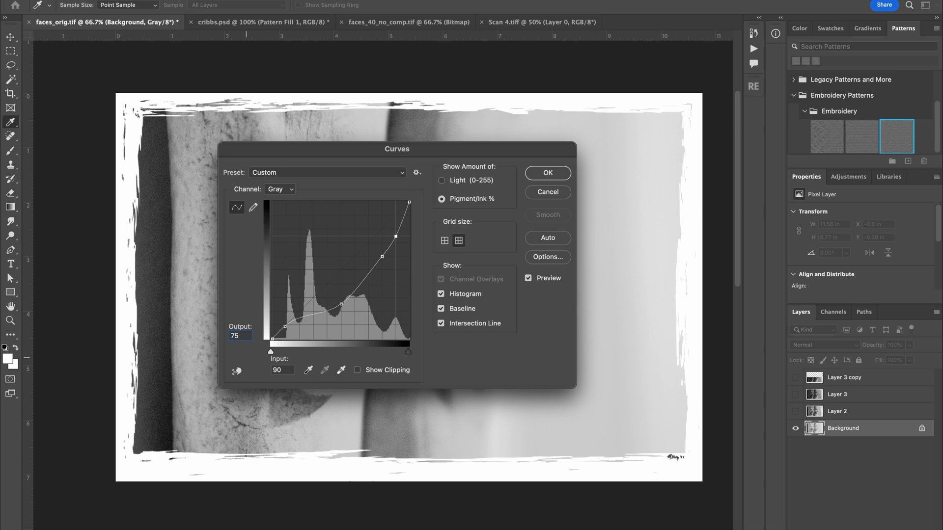
{"action": "key", "text": "BackSpace"}
{"action": "type", "text": "0"}
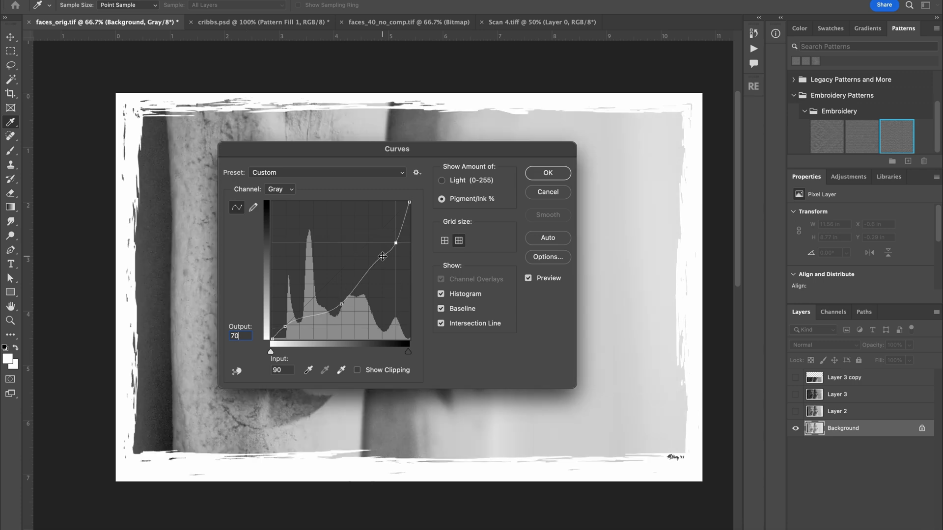
{"action": "left_click", "coordinate": [382, 257]}
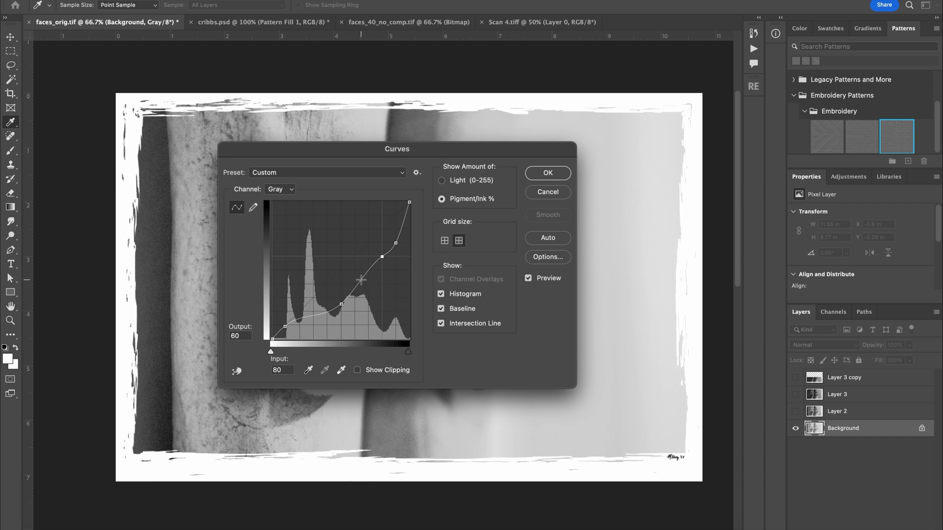
{"action": "left_click_drag", "start_coordinate": [361, 279], "coordinate": [367, 281]}
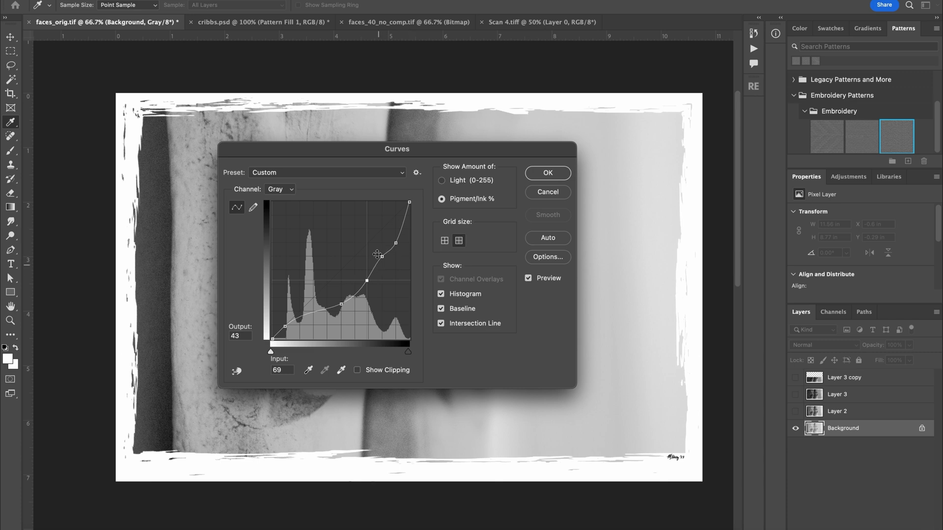
Step: Toggle the Curves preview to compare the adjusted Background image with the unadjusted one
{"action": "left_click_drag", "start_coordinate": [429, 156], "coordinate": [533, 247]}
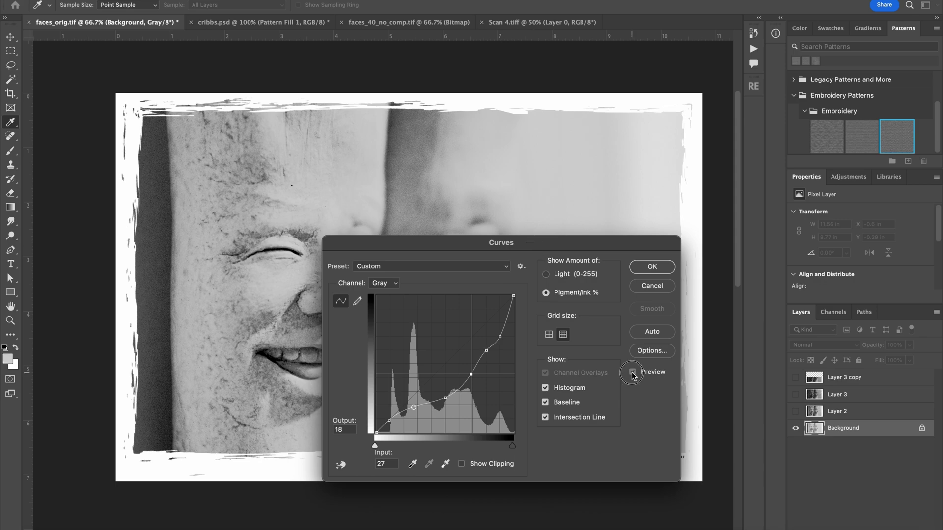
{"action": "left_click", "coordinate": [633, 372]}
{"action": "left_click", "coordinate": [632, 373]}
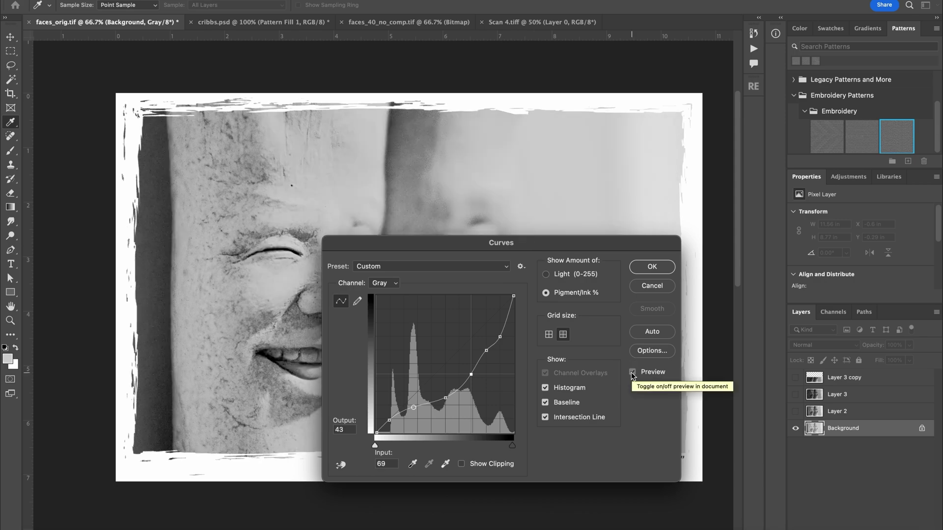
{"action": "left_click", "coordinate": [633, 372]}
{"action": "left_click_drag", "start_coordinate": [545, 243], "coordinate": [451, 328]}
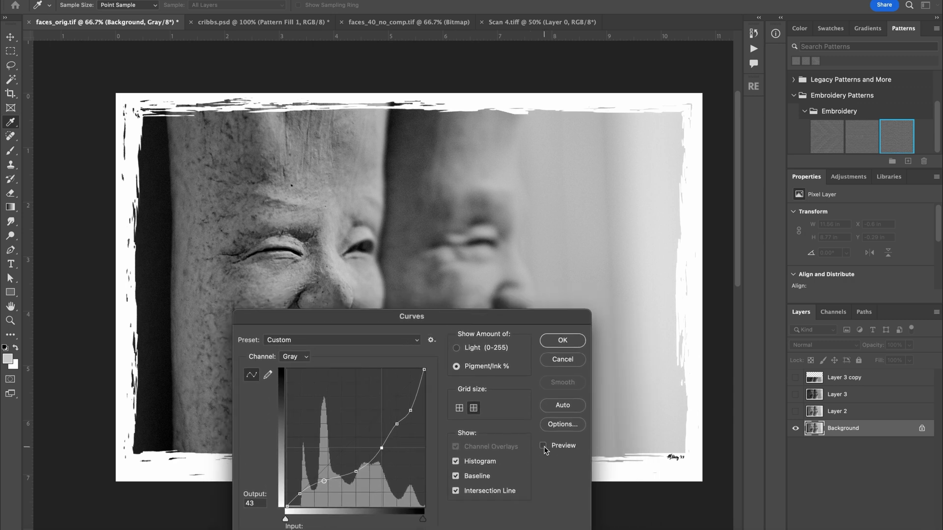
Step: Flip the Curves preview off and on repeatedly to judge the tonal compensation on the faces, leaving the preview enabled
{"action": "left_click", "coordinate": [545, 448]}
{"action": "left_click", "coordinate": [543, 447]}
{"action": "left_click", "coordinate": [544, 447]}
{"action": "left_click", "coordinate": [543, 447]}
{"action": "left_click", "coordinate": [543, 447]}
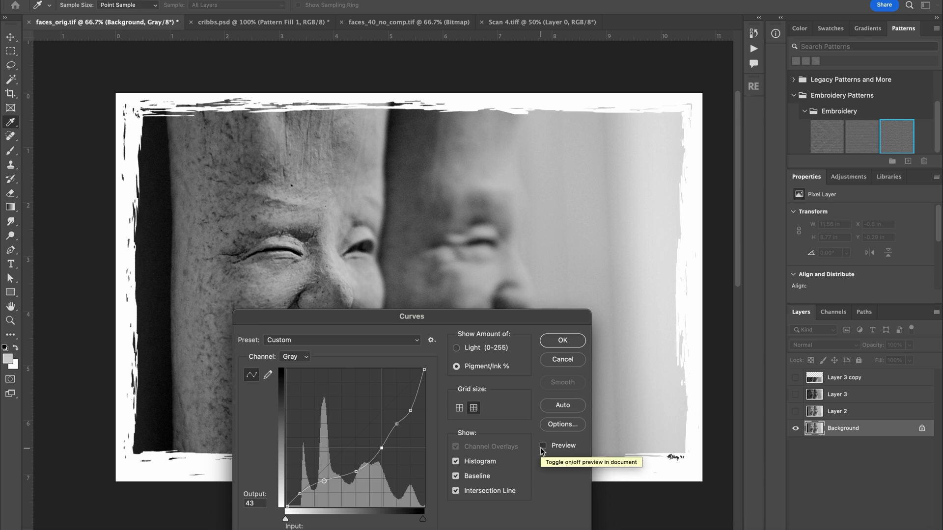
{"action": "left_click", "coordinate": [543, 447]}
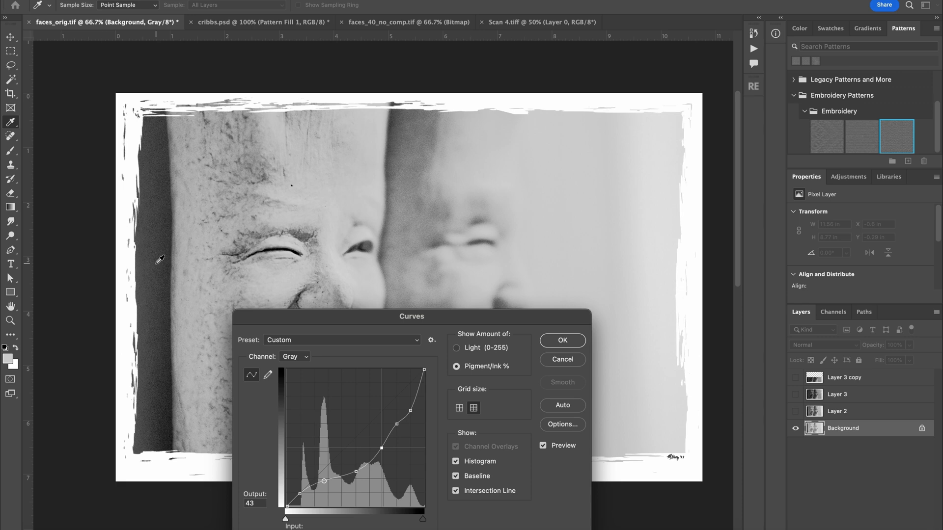
Step: Move the Curves dialog clear of the faces and apply the adjustment to the Background layer
{"action": "left_click_drag", "start_coordinate": [464, 317], "coordinate": [552, 175]}
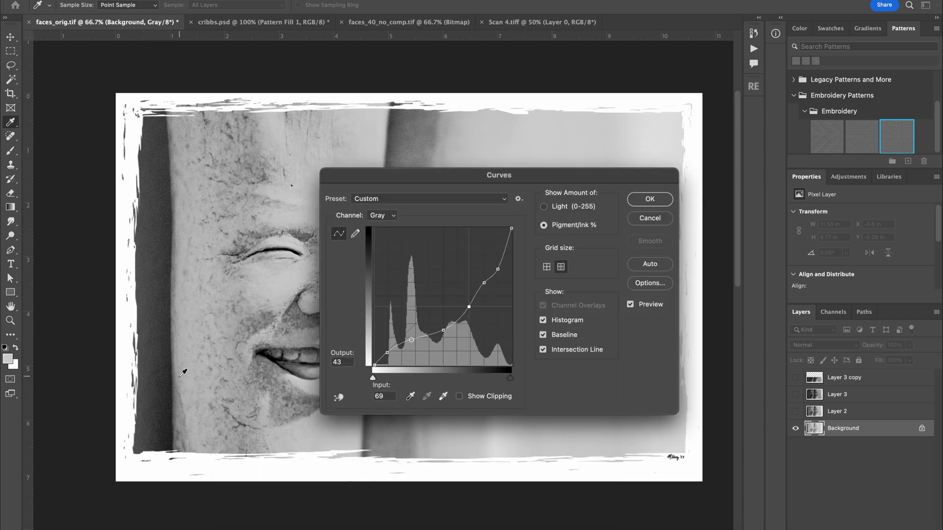
{"action": "left_click_drag", "start_coordinate": [462, 180], "coordinate": [499, 128]}
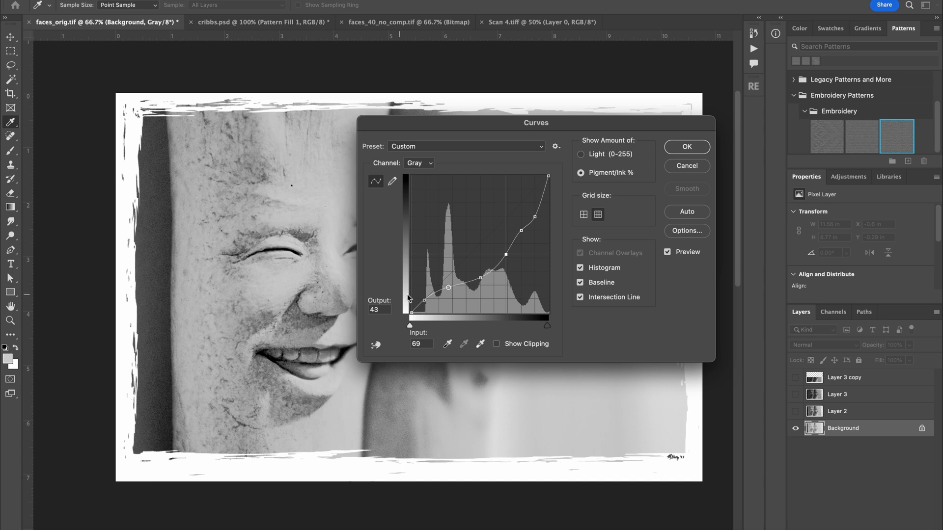
{"action": "left_click", "coordinate": [687, 146]}
Step: Save the image as faces_orig_with_print.psd and delete Layer 3 copy, Layer 3 and Layer 2
{"action": "key", "text": "z"}
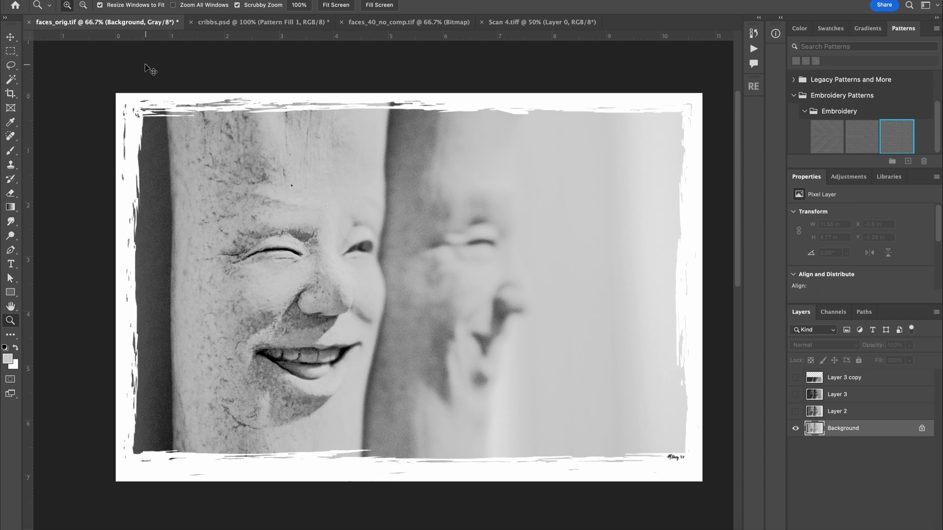
{"action": "key", "text": "super+shift+s"}
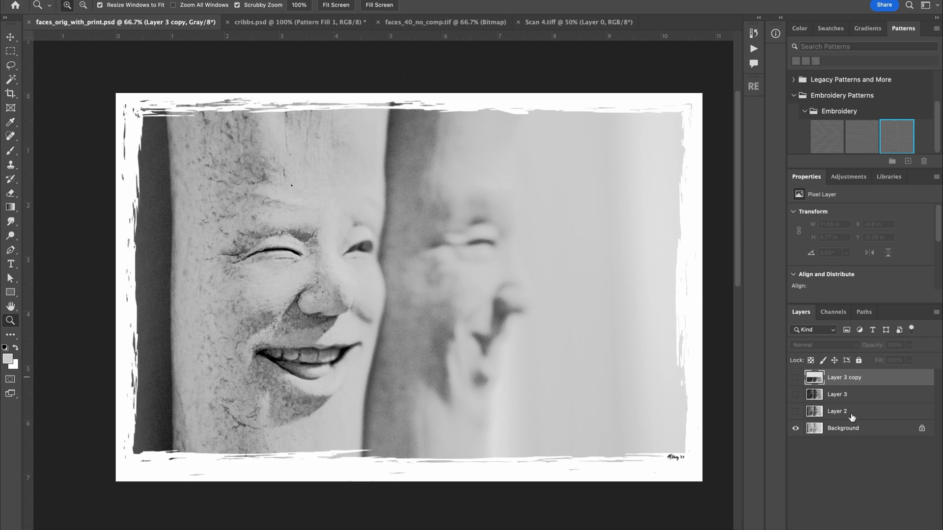
{"action": "left_click", "coordinate": [852, 417], "text": "shift"}
{"action": "left_click_drag", "start_coordinate": [865, 415], "coordinate": [923, 529]}
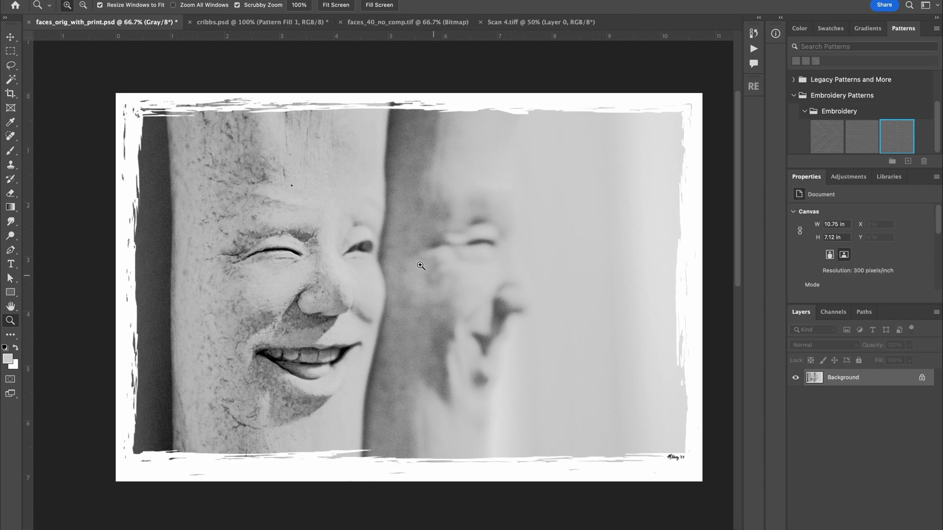
Step: Convert the grayscale image to a 300 pixels/inch bitmap with a round halftone screen at 40 lines/inch and 22.5 degrees
{"action": "left_click", "coordinate": [146, 0]}
{"action": "mouse_move", "coordinate": [158, 0]}
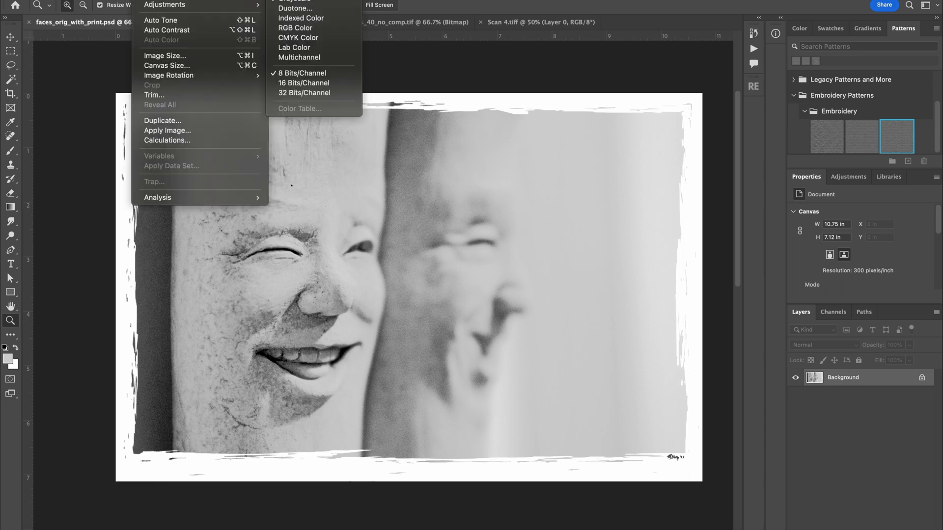
{"action": "left_click", "coordinate": [295, 0]}
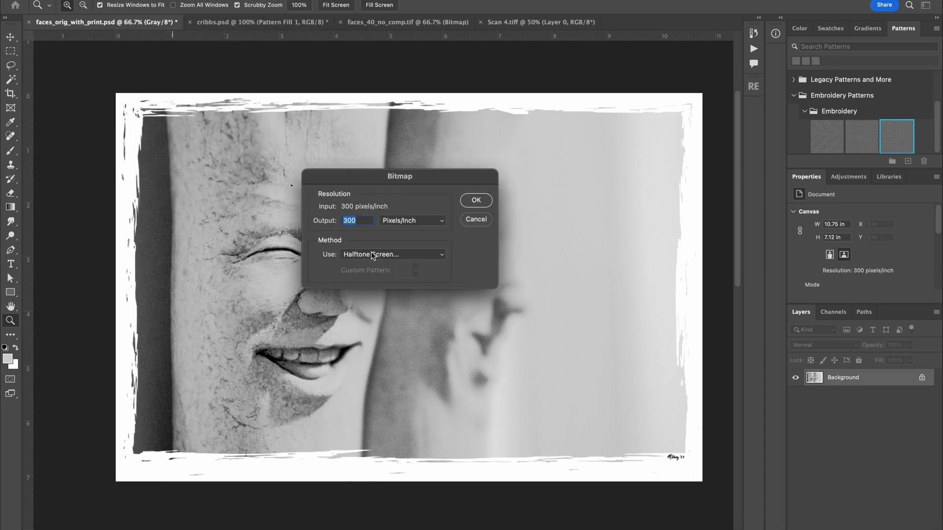
{"action": "left_click", "coordinate": [476, 200]}
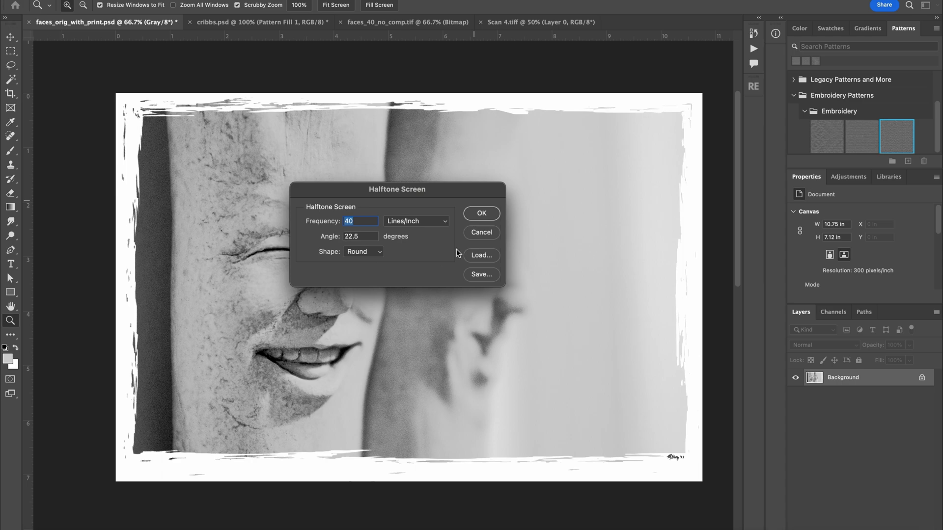
{"action": "left_click", "coordinate": [480, 213]}
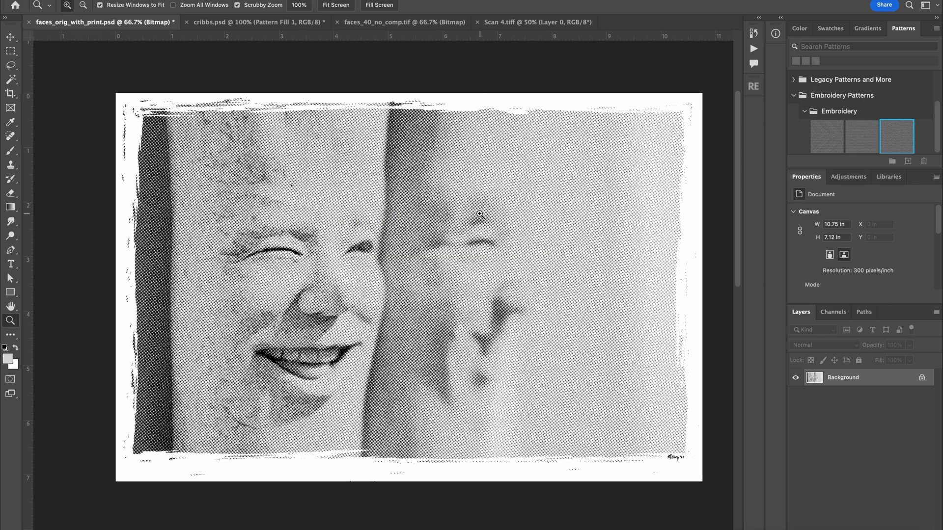